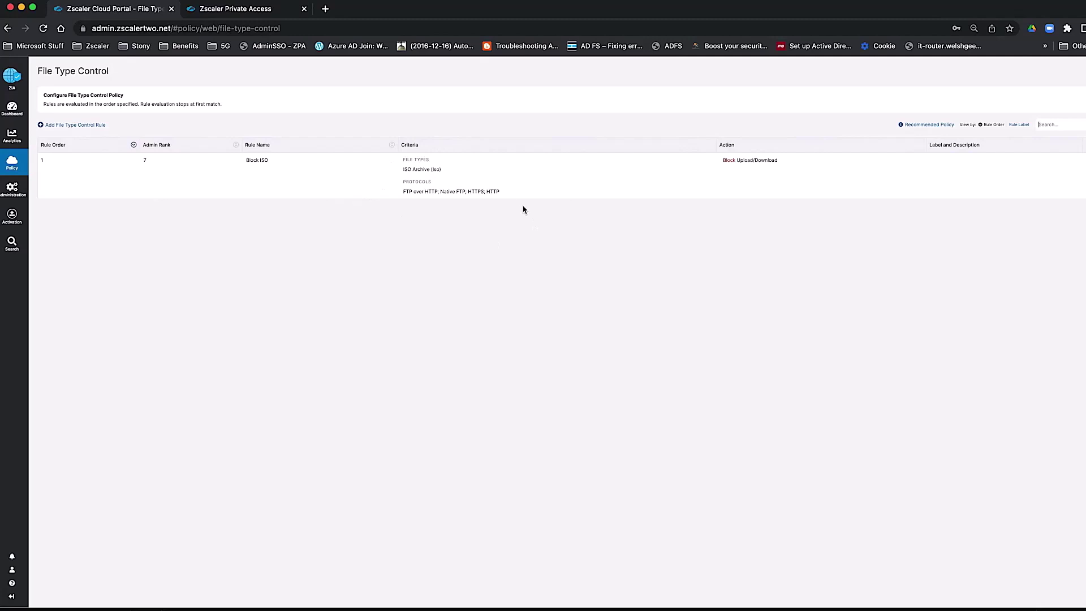
Search the web for "download ubuntu iso", try to download Ubuntu 22.04.1 LTS Desktop from ubuntu.com, and close that browser tab
key("super+t")
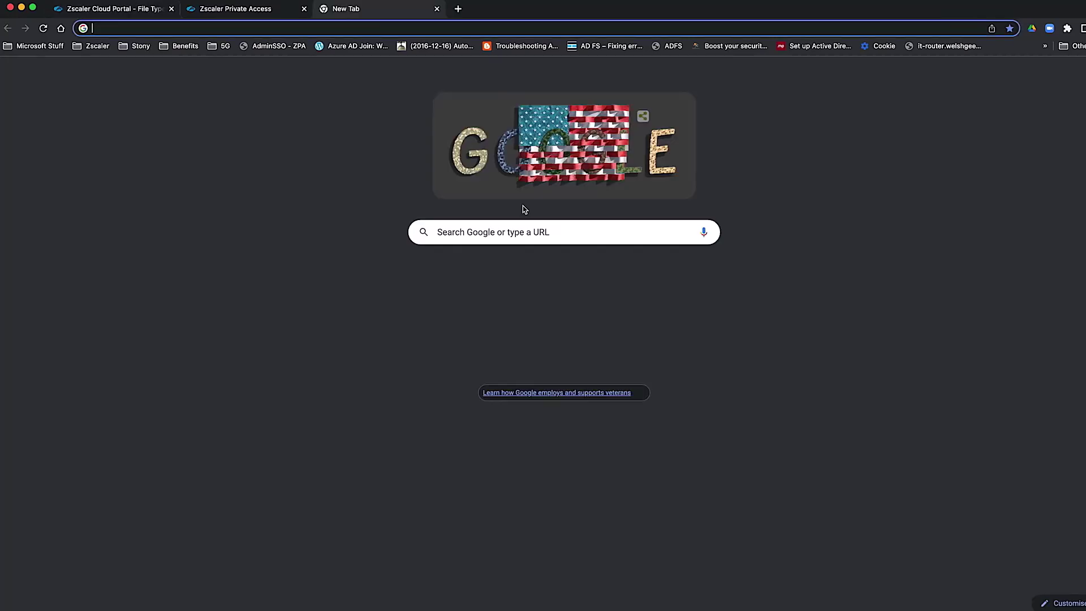
type("download ubuntu iso")
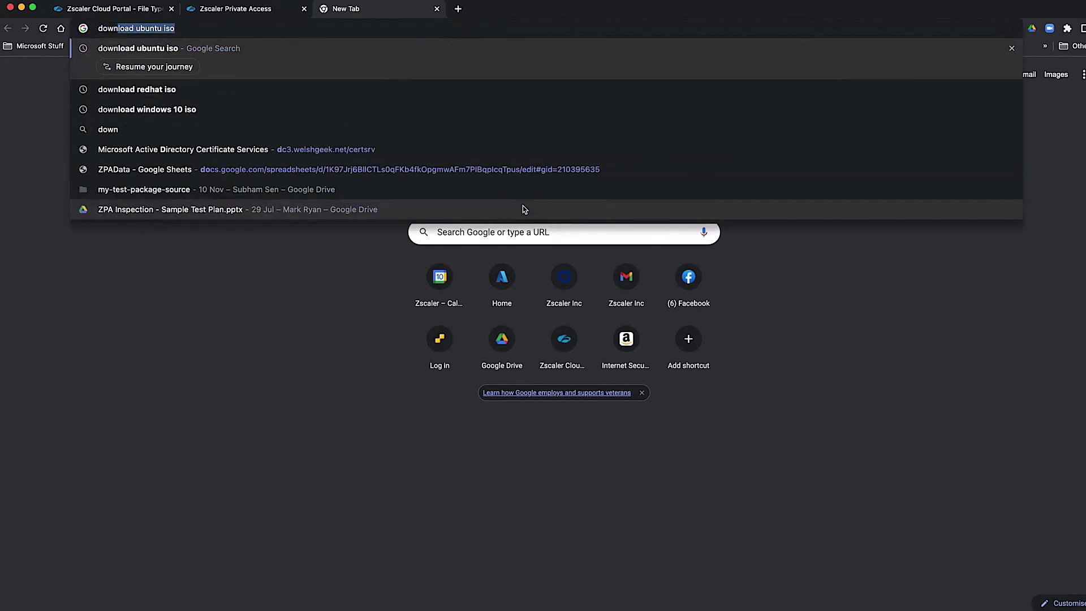
key("Return")
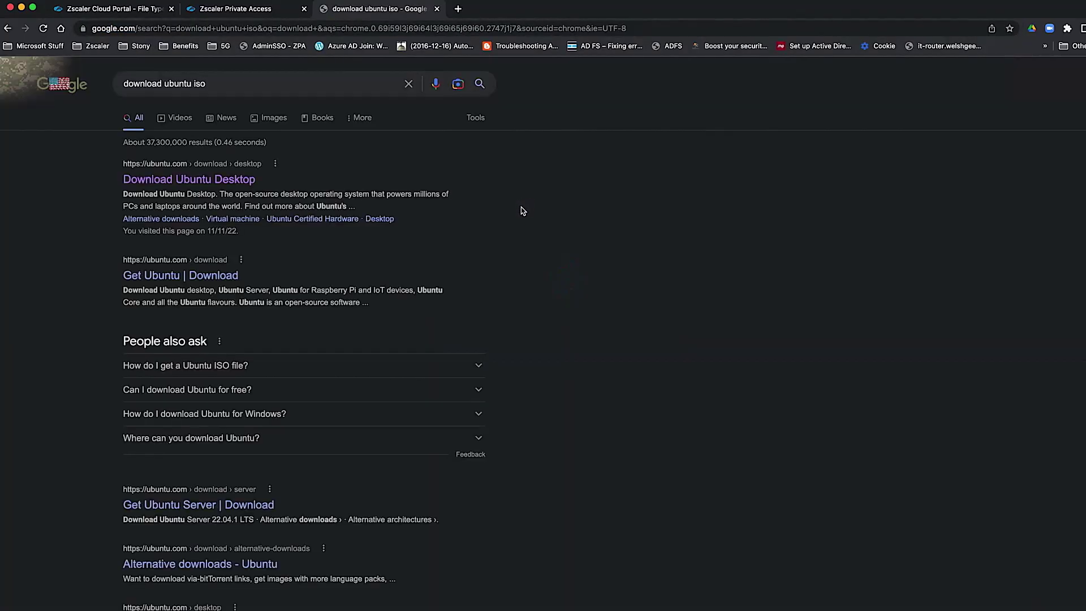
left_click(233, 180)
scroll(616, 219, "down", 3)
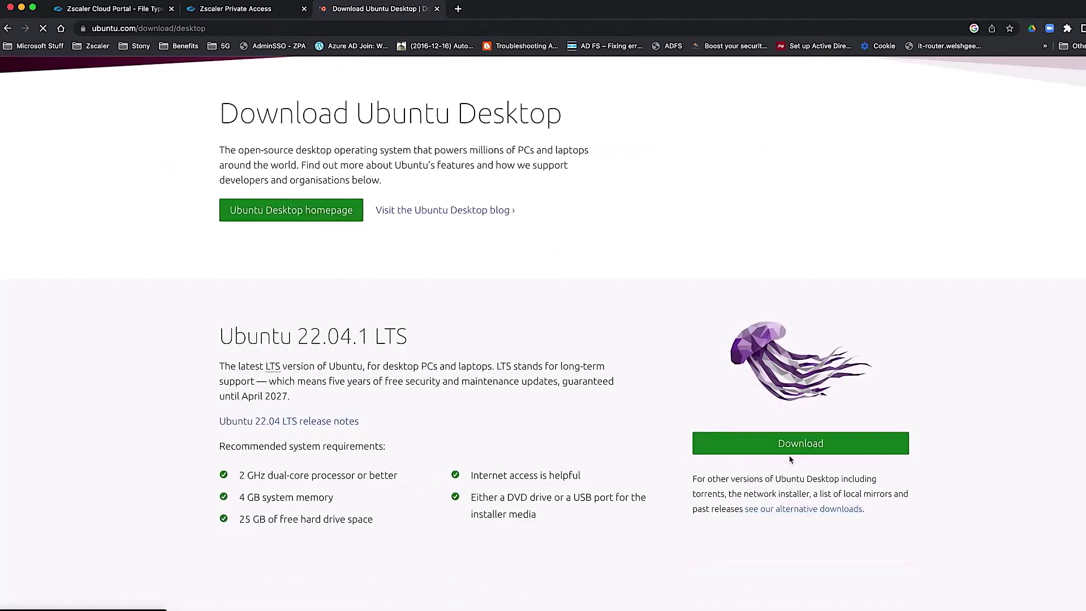
left_click(783, 444)
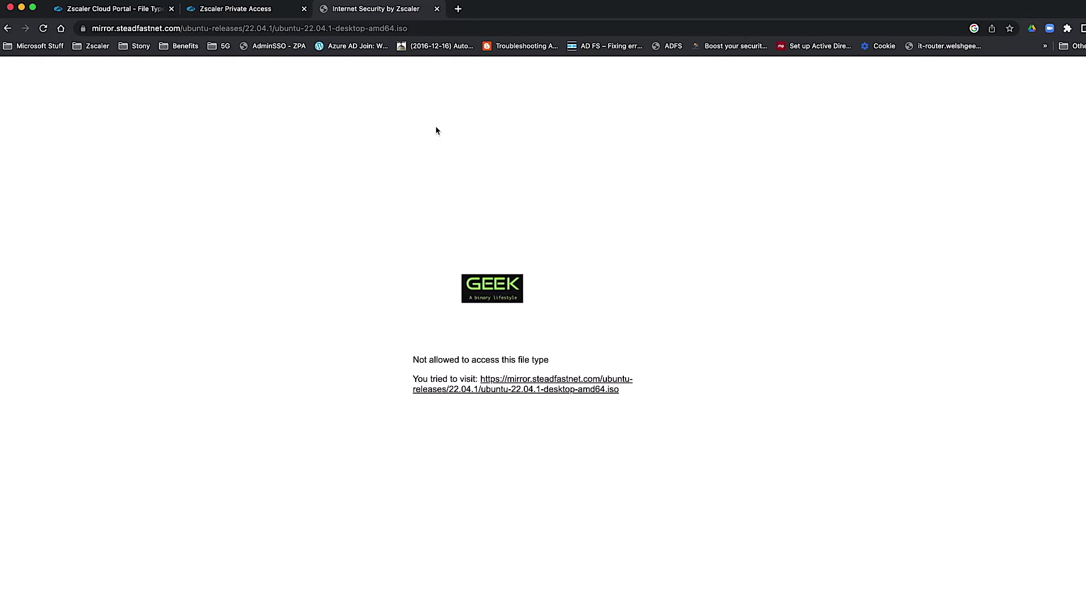
left_click(437, 9)
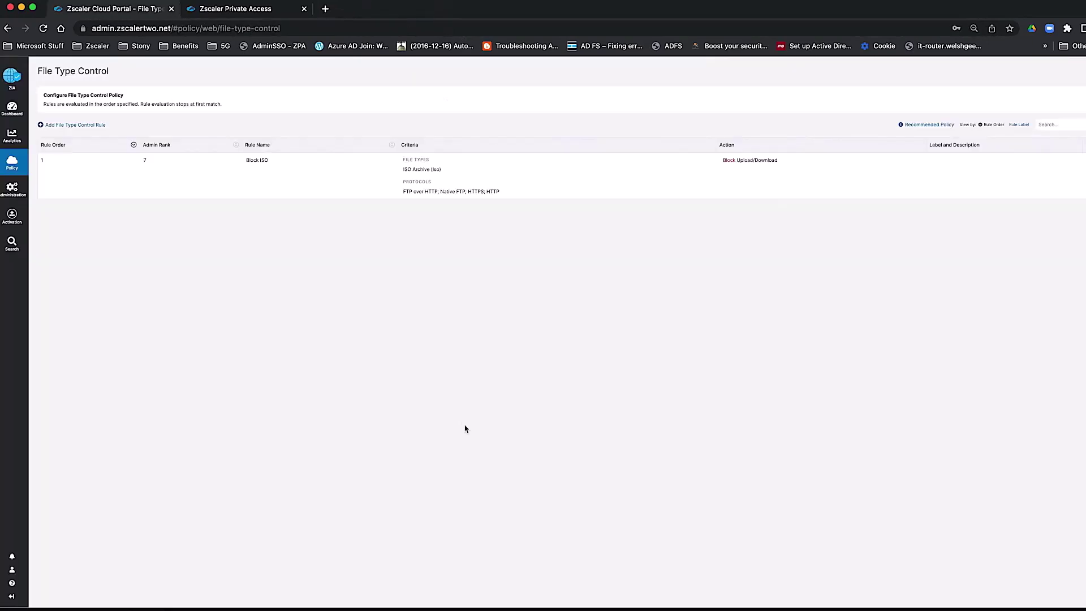
Open the URL & Cloud App Control policy and visit 888.com in a new browser tab
mouse_move(12, 162)
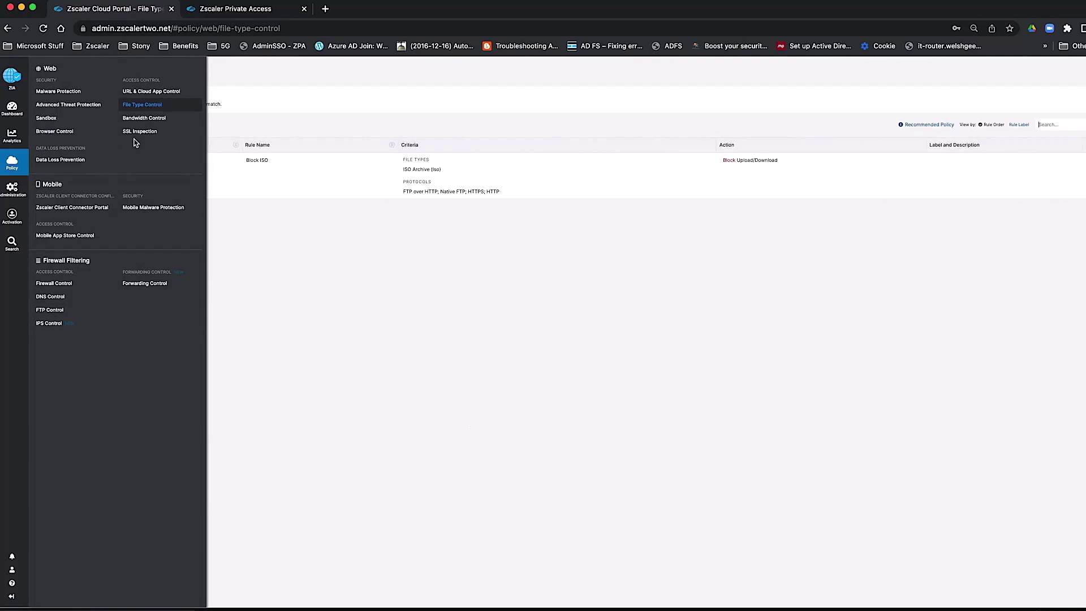
left_click(153, 92)
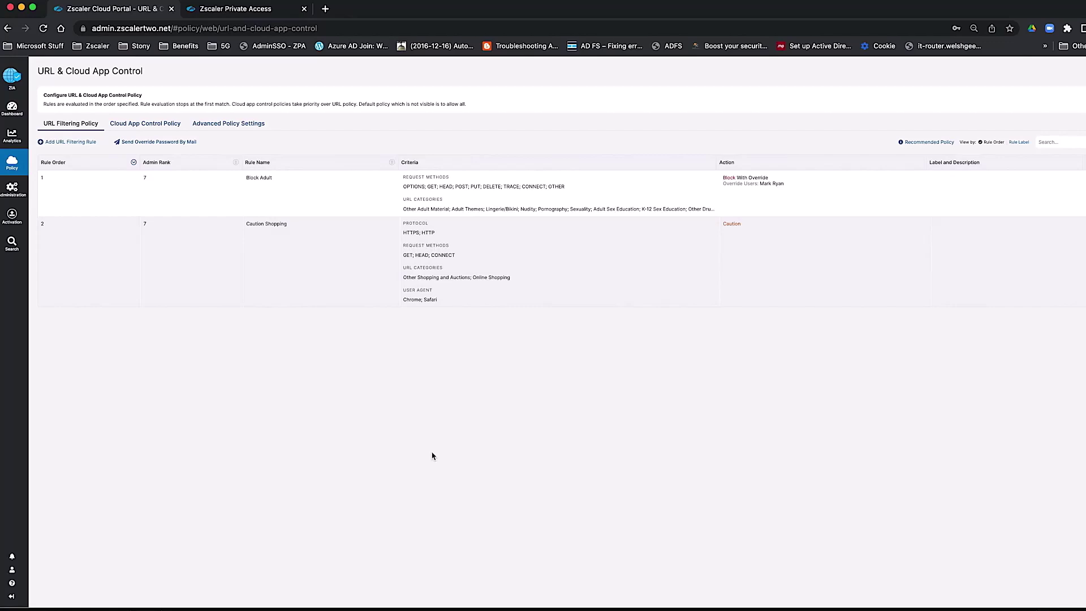
key("ctrl+t")
type("888.")
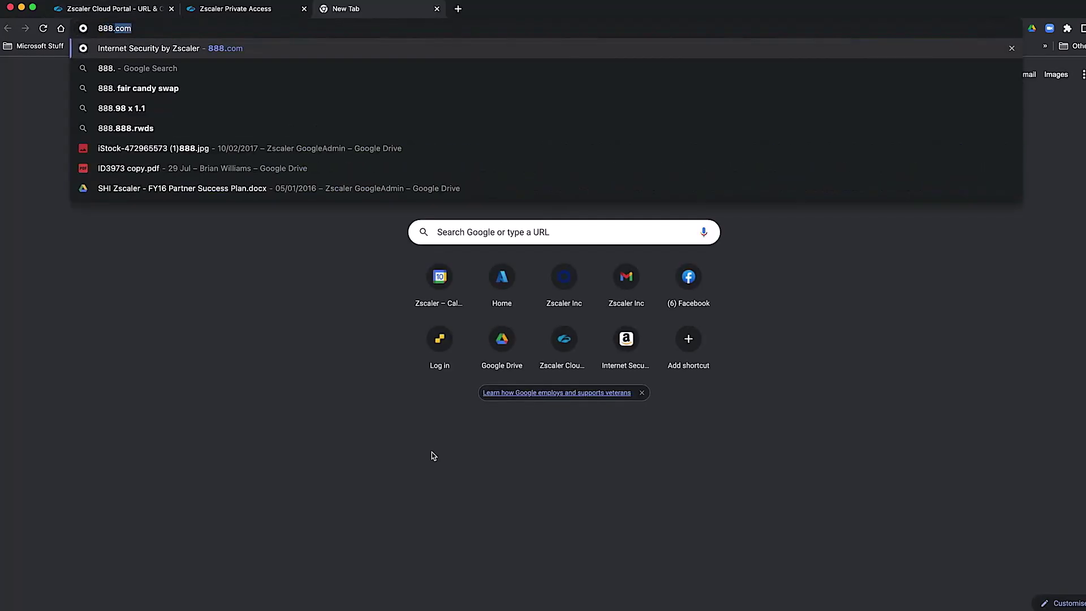
key("Return")
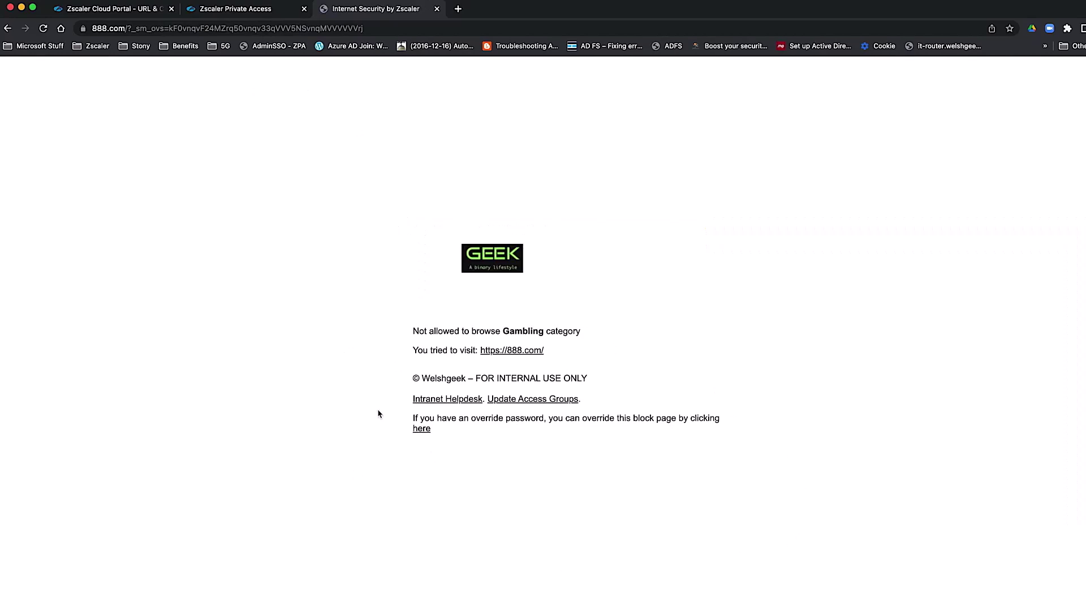
Override the 888.com block page by signing in with the Microsoft account e-mail and account password, and close the site's tab
left_click(421, 430)
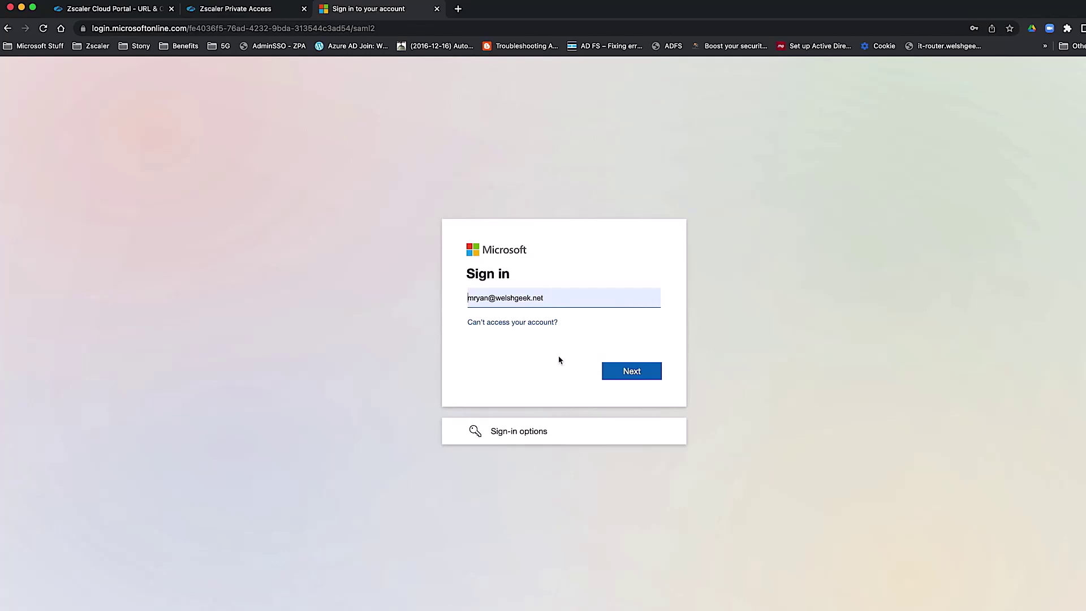
left_click(642, 376)
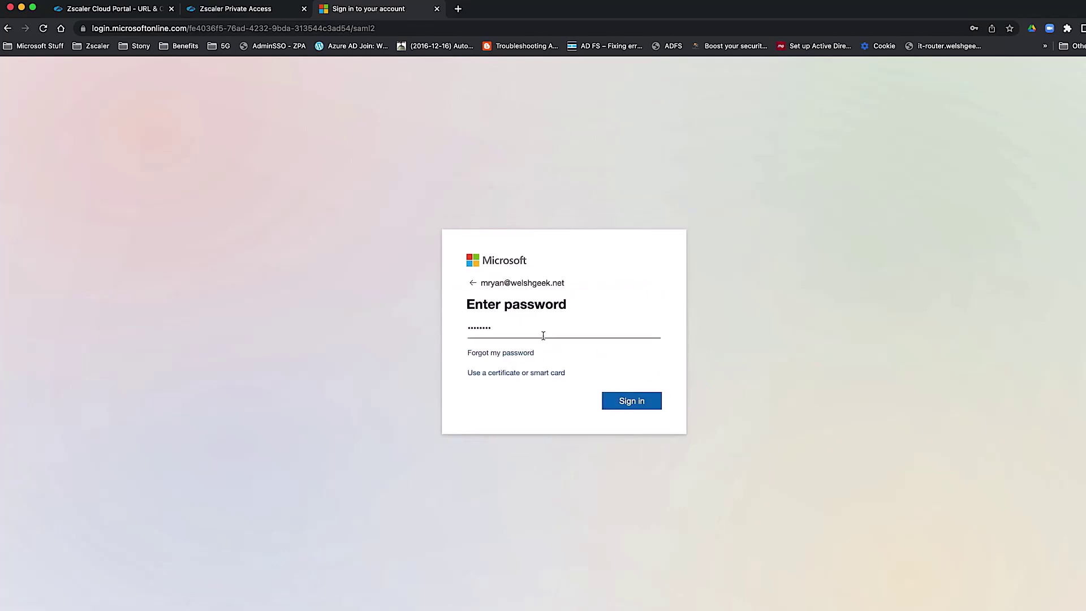
left_click(636, 402)
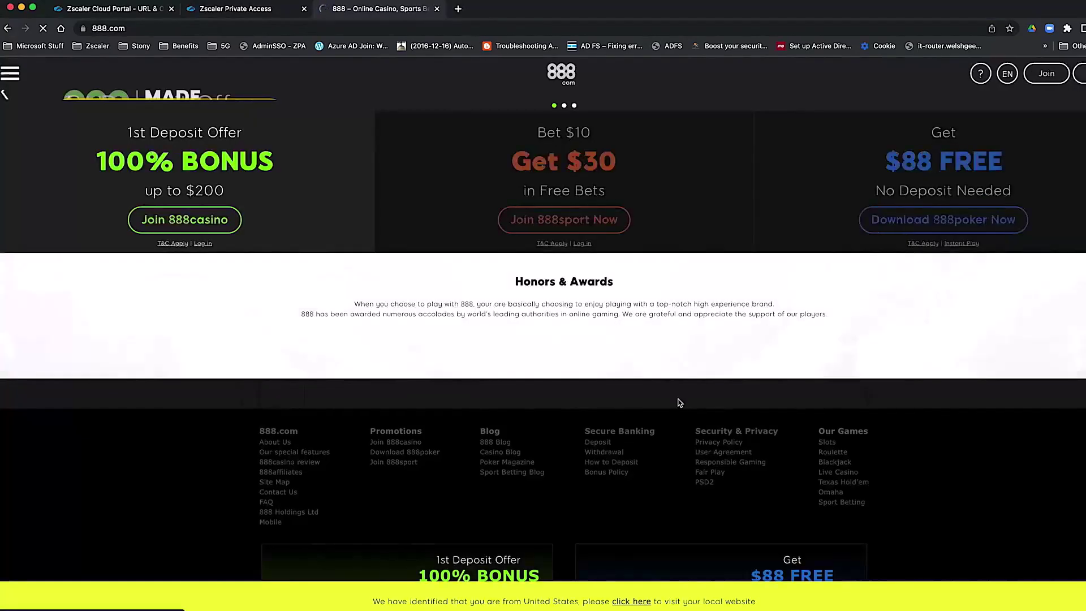
key("super+w")
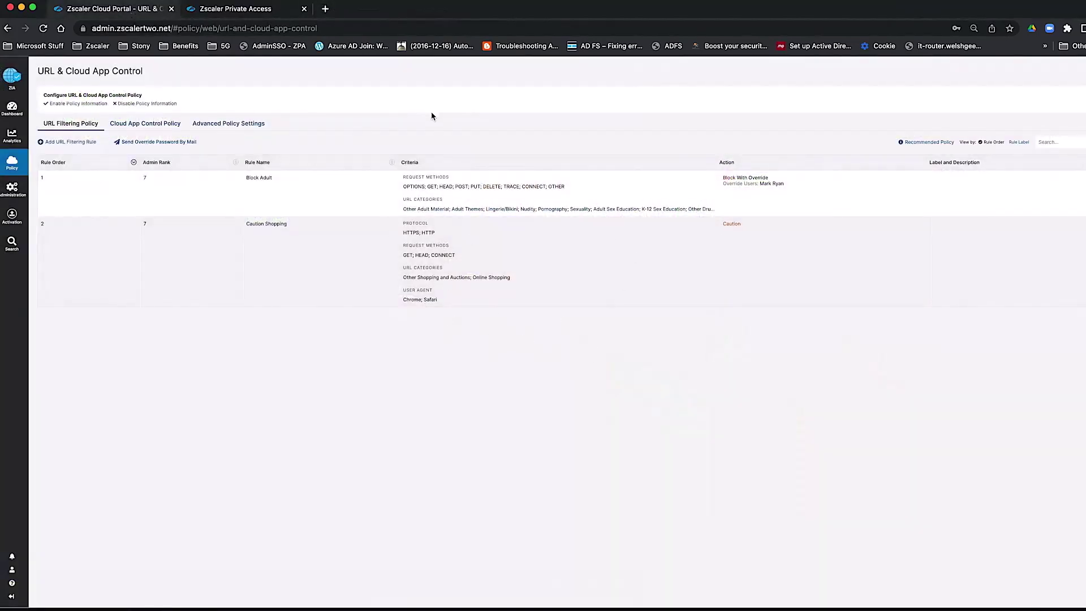
Visit amazon.co.uk in a new tab, continue past the caution page to the shop, and close the tab
left_click(325, 9)
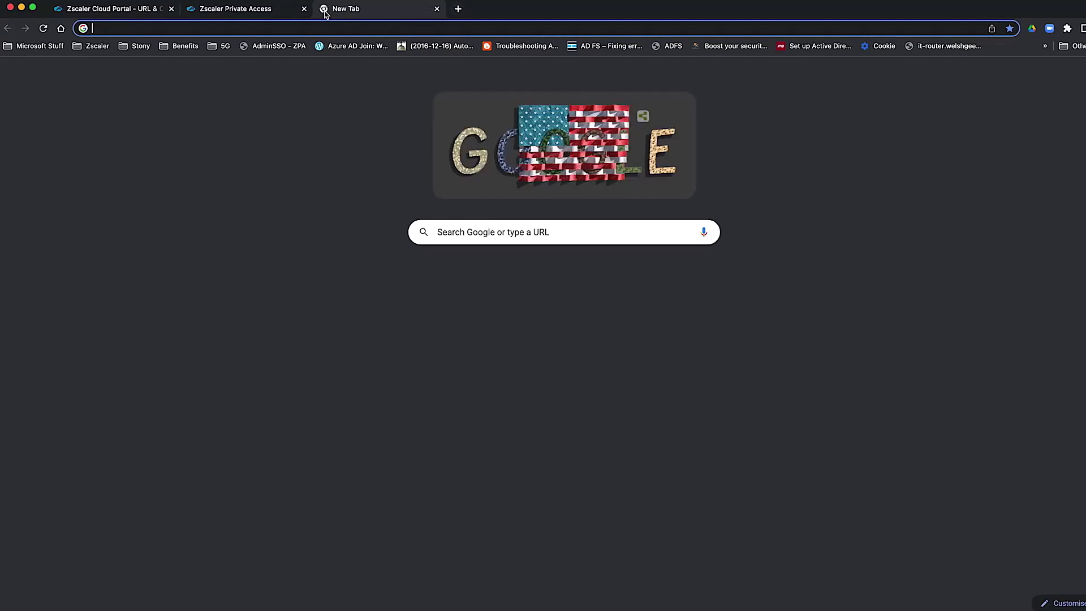
type("ama")
key("Return")
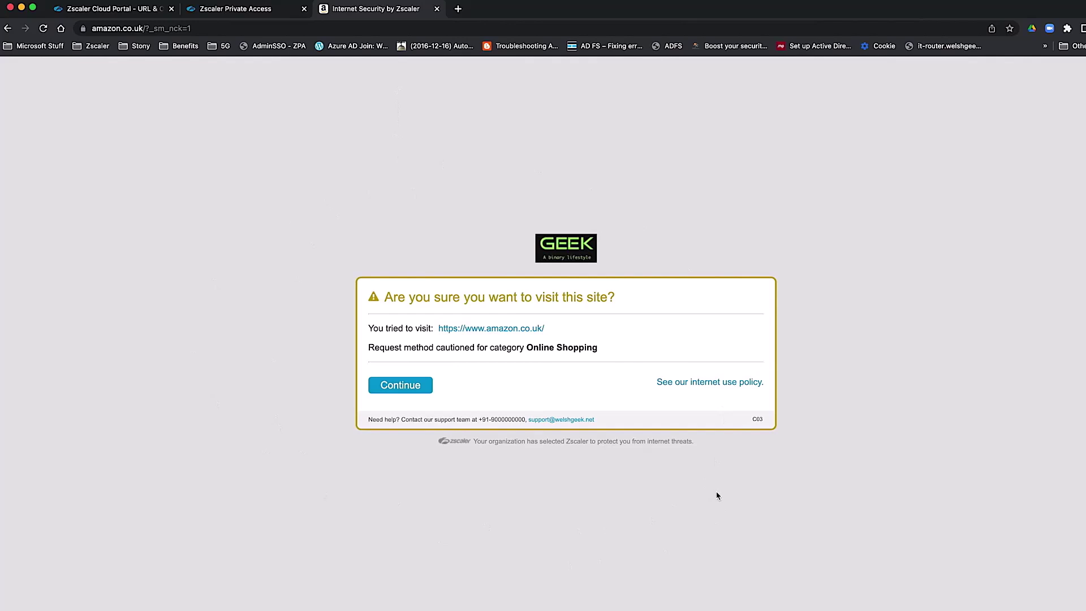
left_click(397, 394)
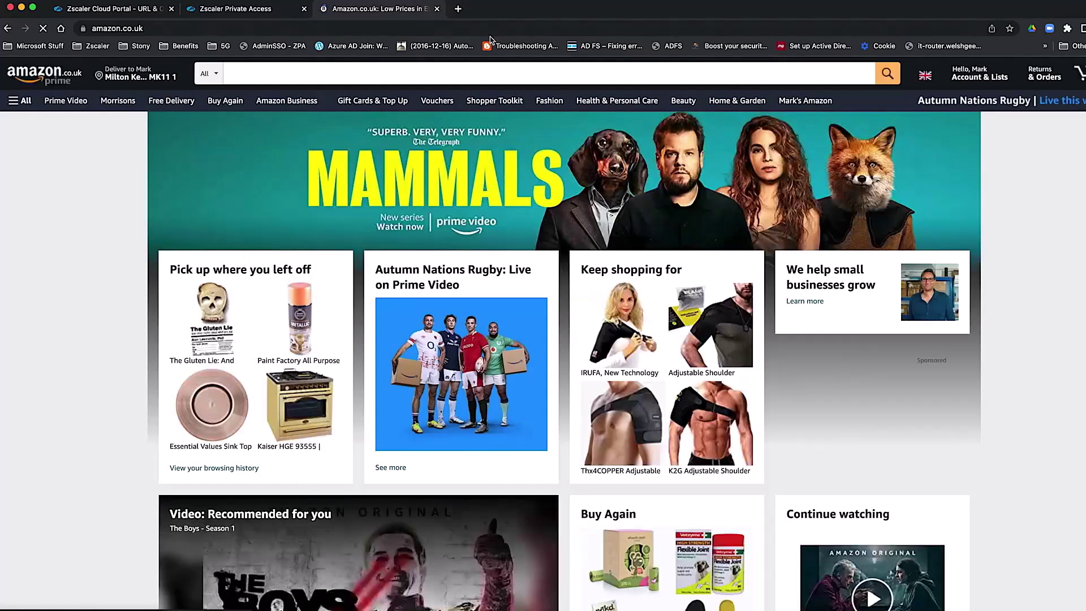
left_click(437, 9)
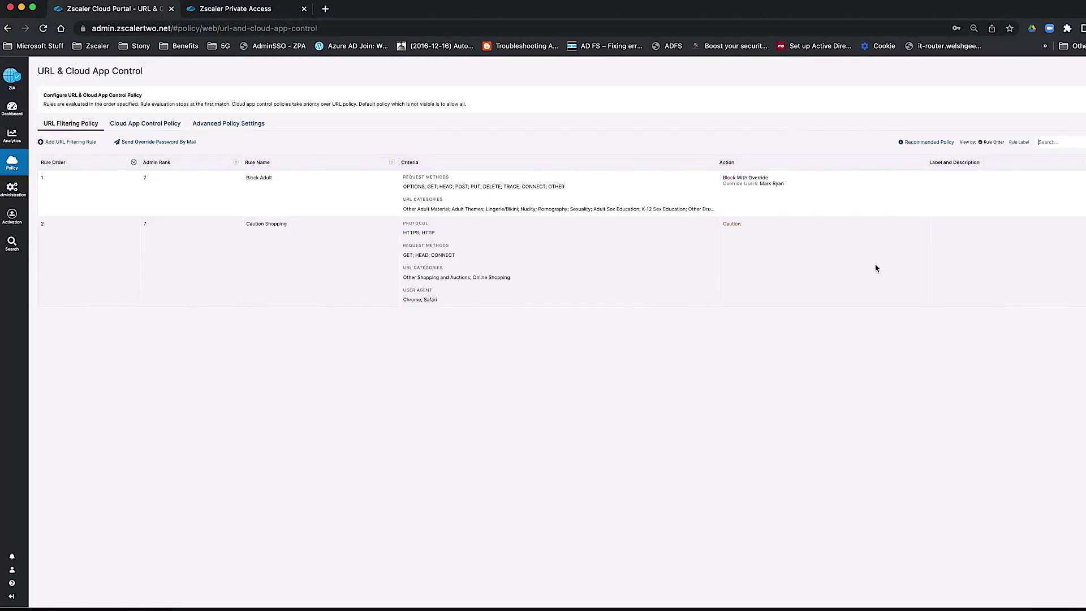
Change the Caution Shopping URL filtering rule's web traffic action to Isolate, select an isolation profile, and save the rule
scroll(611, 502, "down", 3)
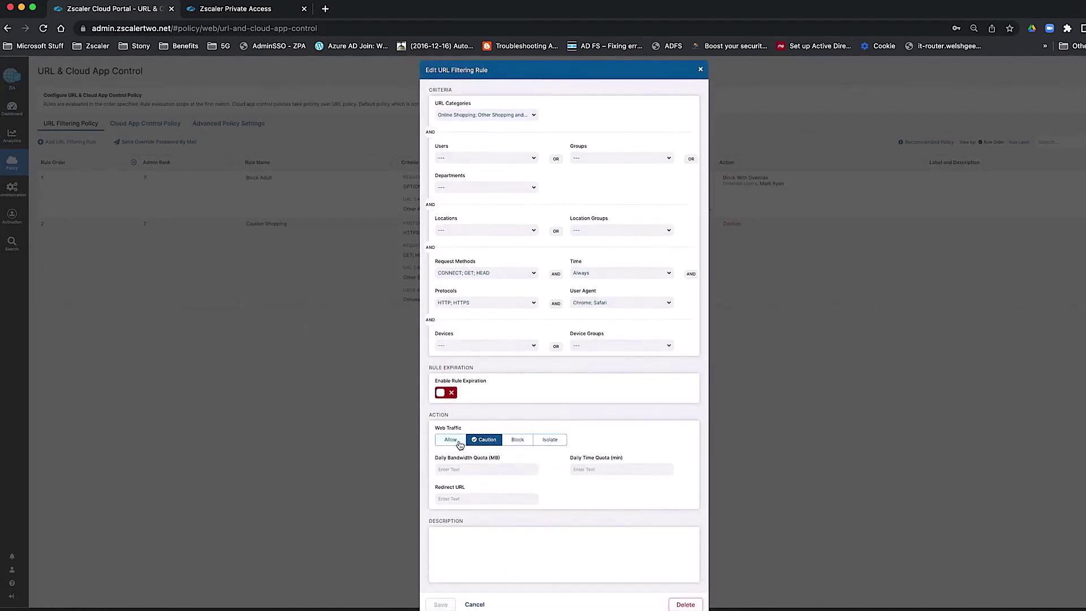
left_click(549, 444)
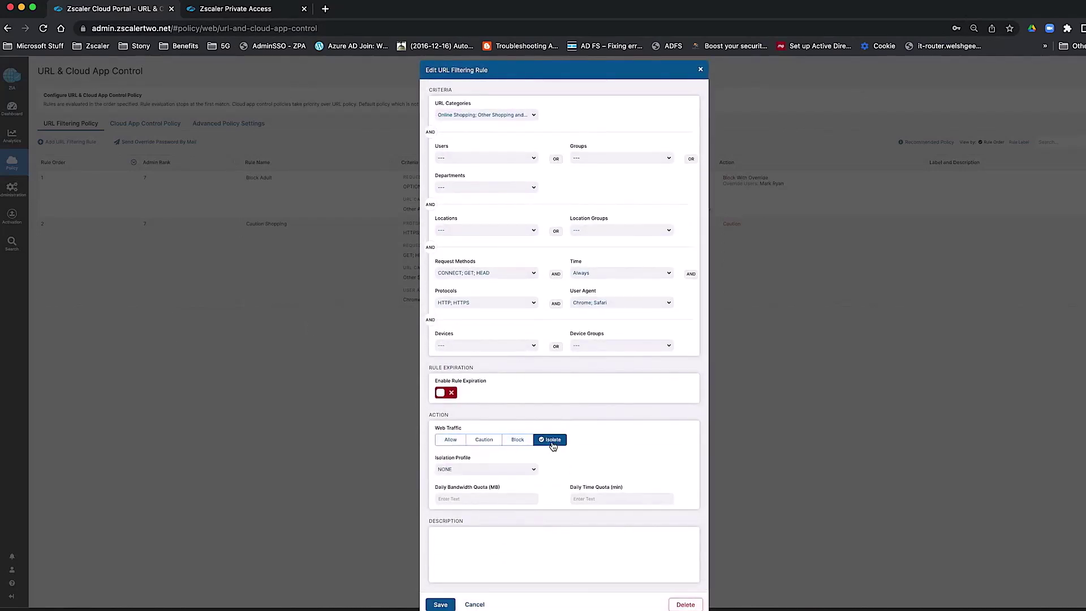
left_click(519, 471)
left_click(474, 484)
left_click(441, 605)
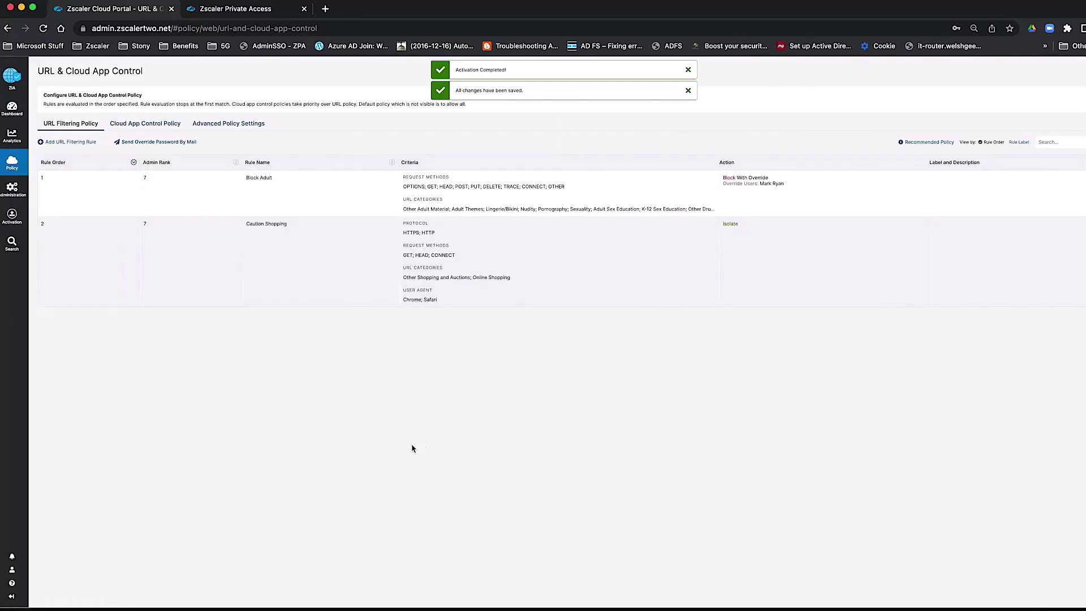
Visit amazon.co.uk in a new browser tab and dismiss the Browser Isolation notice
key("super+t")
type("ama")
key("Return")
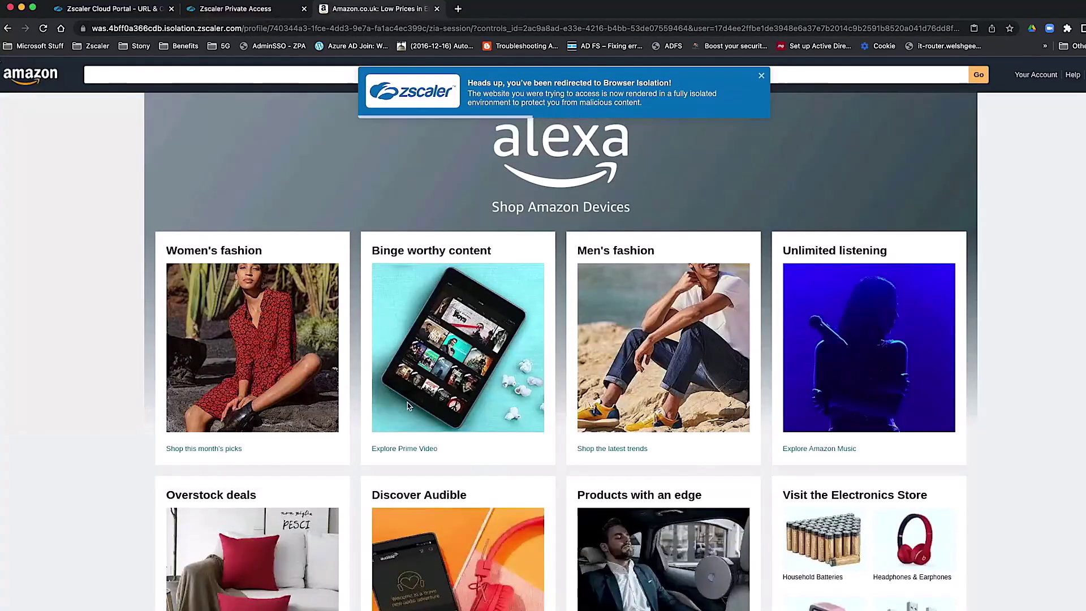
left_click(767, 77)
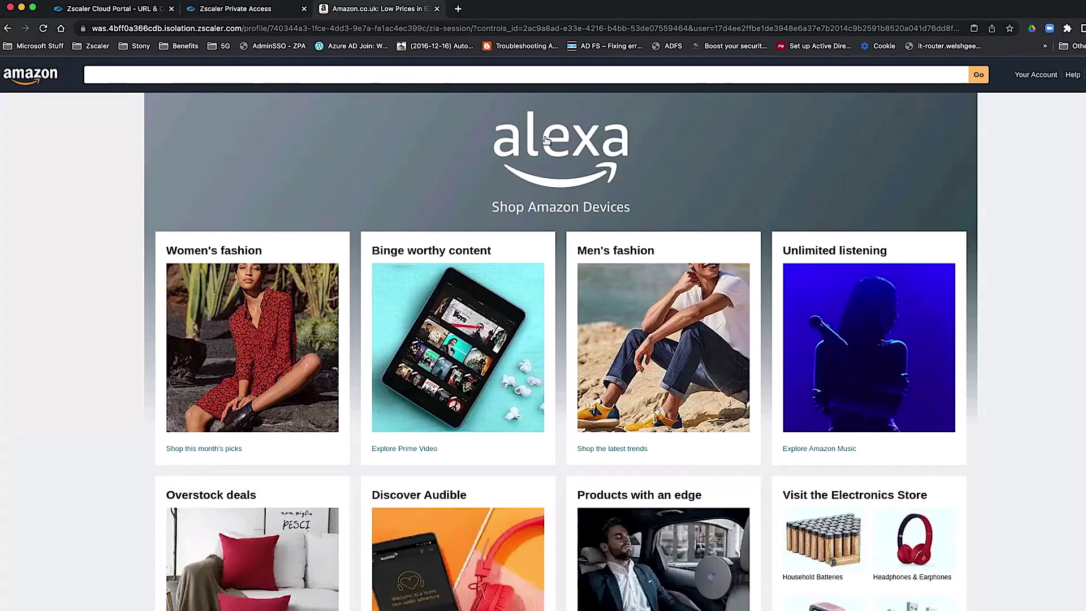
Try to select the "Women's fashion" heading on the isolated Amazon page and look through the rest of the page
left_click_drag(166, 250, 323, 257)
left_click(337, 358)
scroll(348, 366, "down", 3)
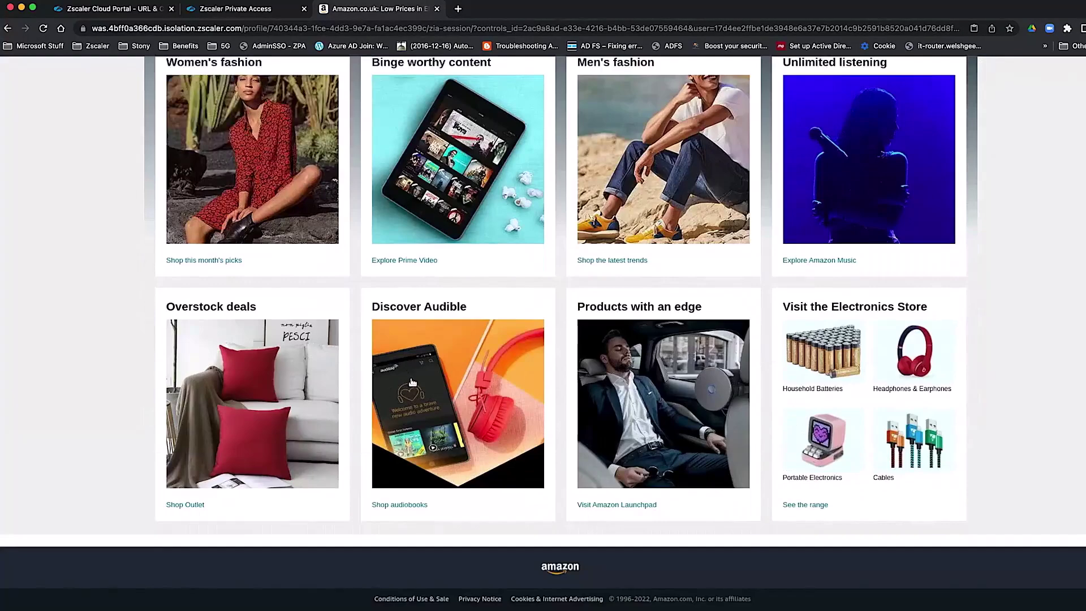
scroll(408, 378, "up", 3)
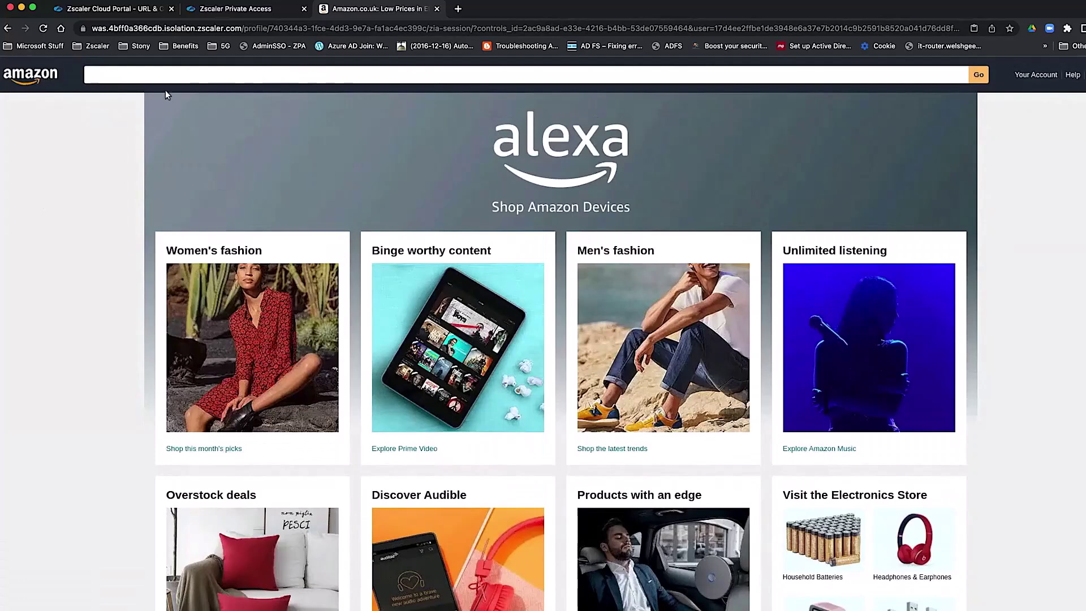